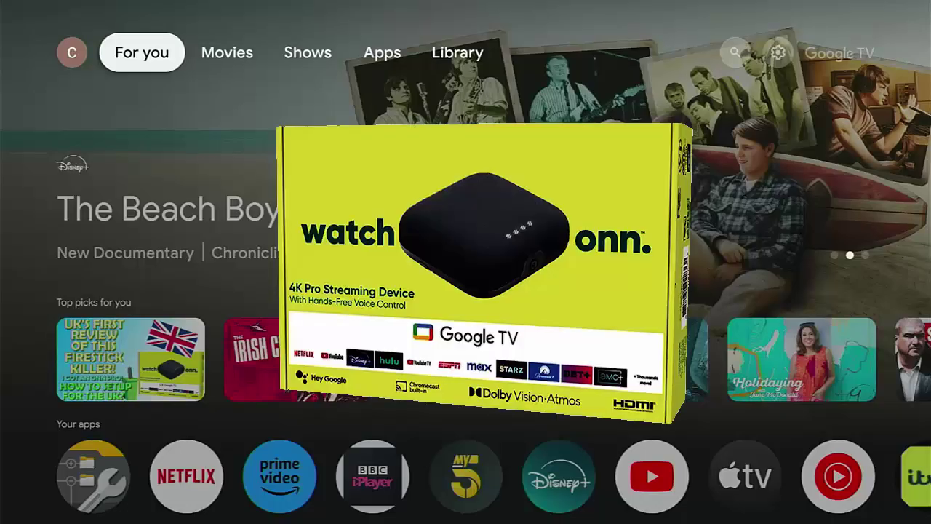
pyautogui.press('Right')
pyautogui.press('Right')
pyautogui.press('Right')
pyautogui.press('Right')
pyautogui.press('Right')
pyautogui.press('Right')
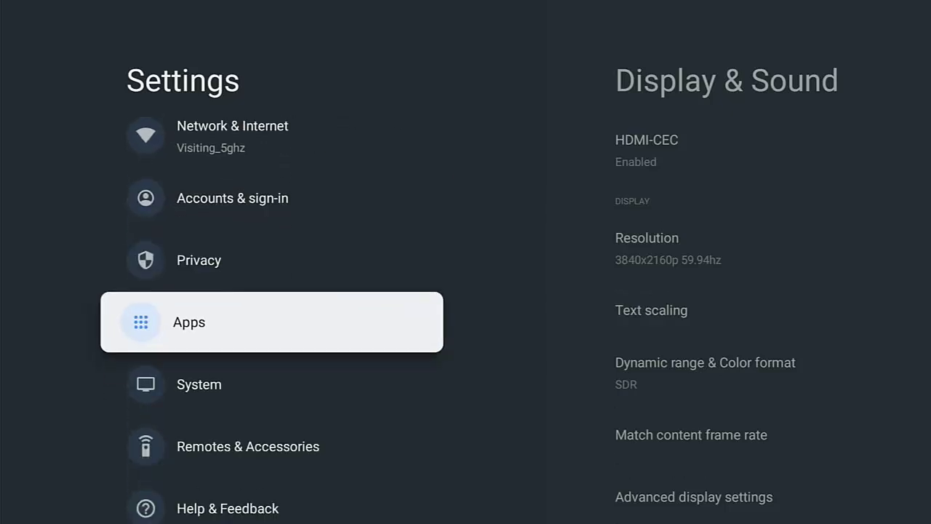
pyautogui.press('Right')
pyautogui.press('Down')
pyautogui.press('Right')
pyautogui.press('Down')
pyautogui.press('Down')
pyautogui.press('Down')
pyautogui.press('Down')
pyautogui.press('Down')
pyautogui.press('Down')
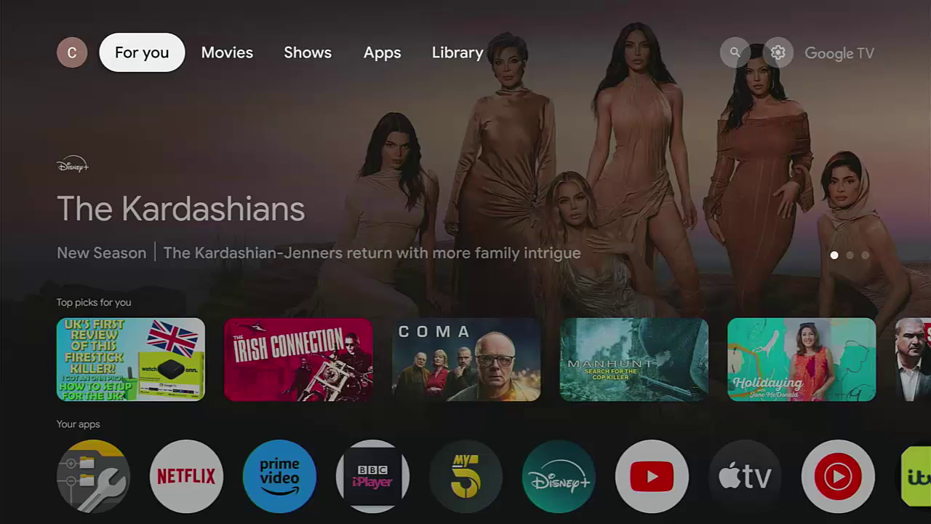
# Open the device's full Settings list from the home screen.
pyautogui.press('Right')
pyautogui.press('Right')
pyautogui.press('Right')
pyautogui.press('Right')
pyautogui.press('Right')
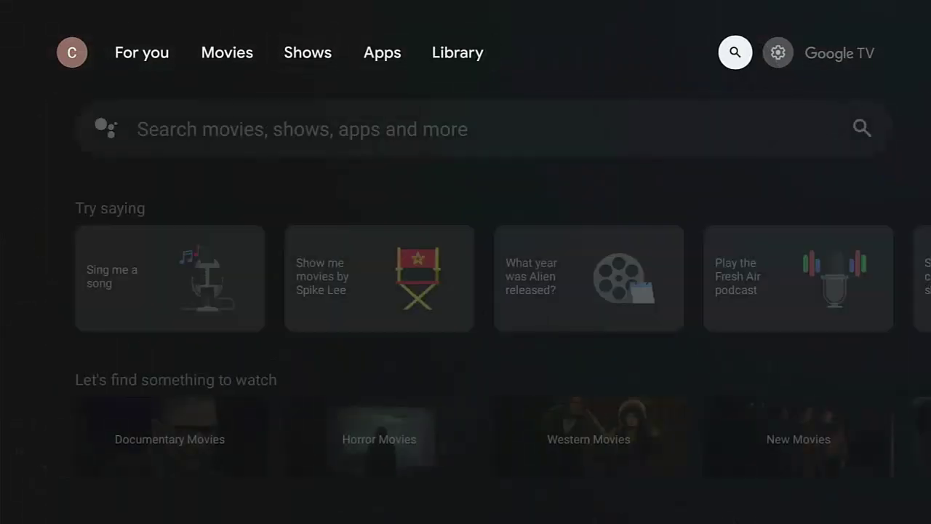
pyautogui.press('Right')
pyautogui.press('Return')
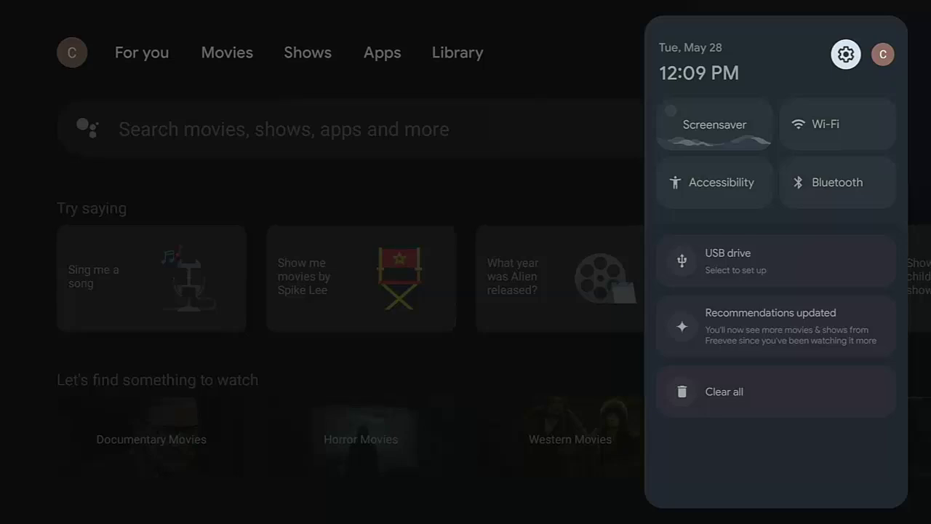
pyautogui.press('Return')
# Open the About page within the System settings.
pyautogui.press('Down')
pyautogui.press('Down')
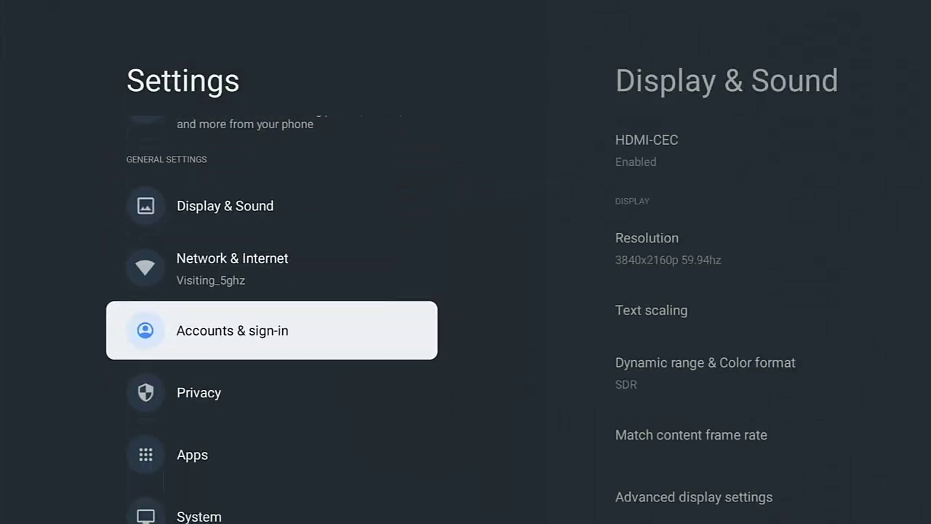
pyautogui.press('Down')
pyautogui.press('Down')
pyautogui.press('Down')
pyautogui.press('Return')
pyautogui.press('Down')
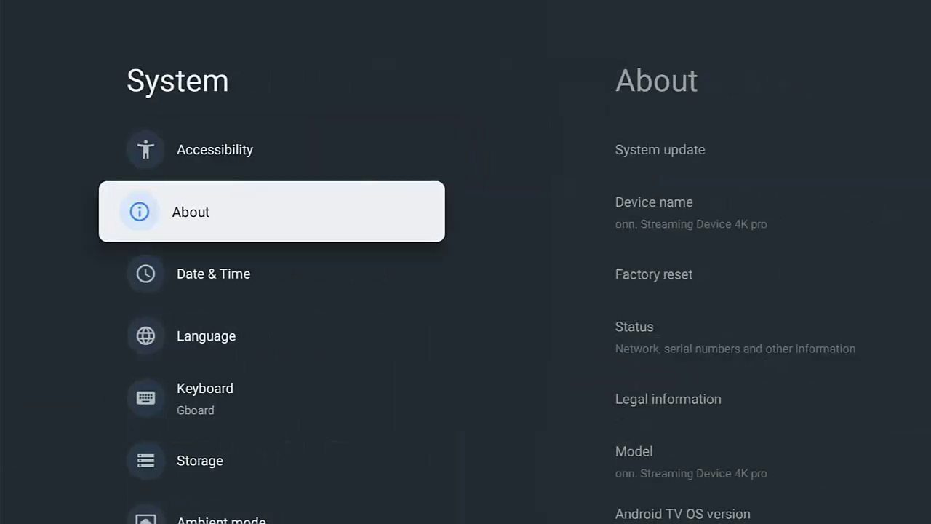
pyautogui.press('Return')
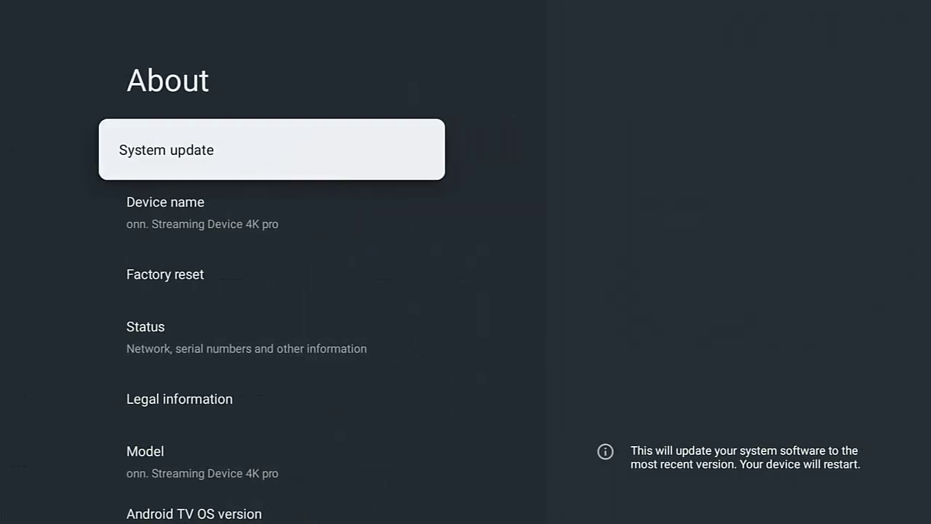
# Look through the device information on the About page as far as the Android TV OS build entry.
pyautogui.press('Down')
pyautogui.press('Down')
pyautogui.press('Down')
pyautogui.press('Down')
pyautogui.press('Down')
pyautogui.press('Down')
pyautogui.press('Down')
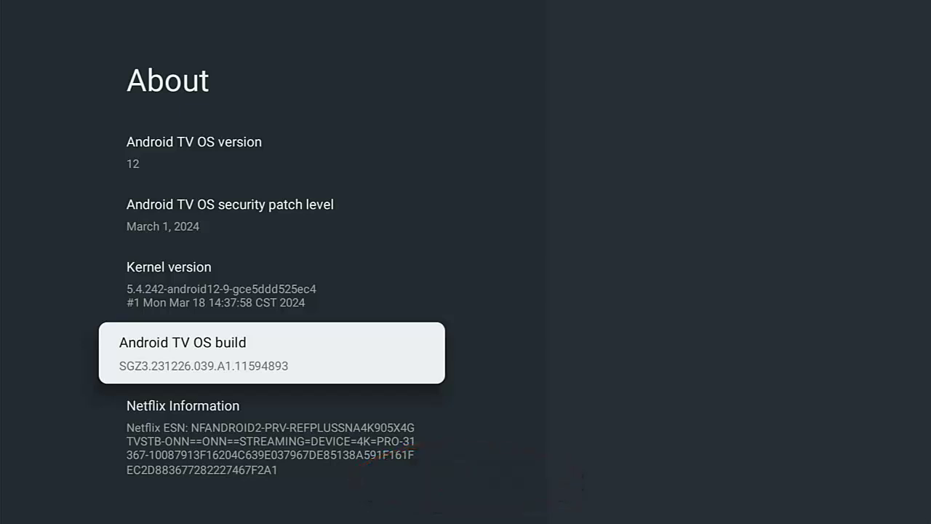
# Return to the System settings and open Developer options.
pyautogui.press('Escape')
pyautogui.press('Down')
pyautogui.press('Down')
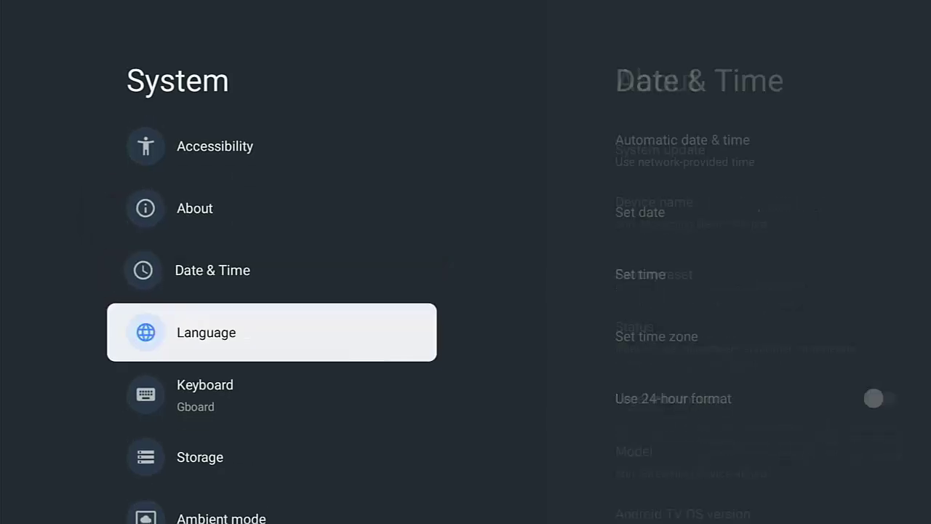
pyautogui.press('Down')
pyautogui.press('Down')
pyautogui.press('Down')
pyautogui.press('Down')
pyautogui.press('Down')
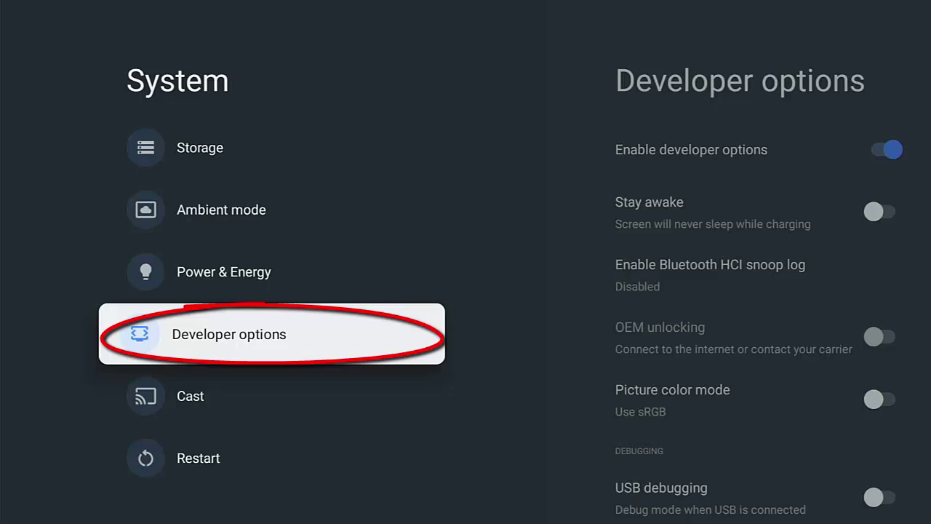
pyautogui.press('Return')
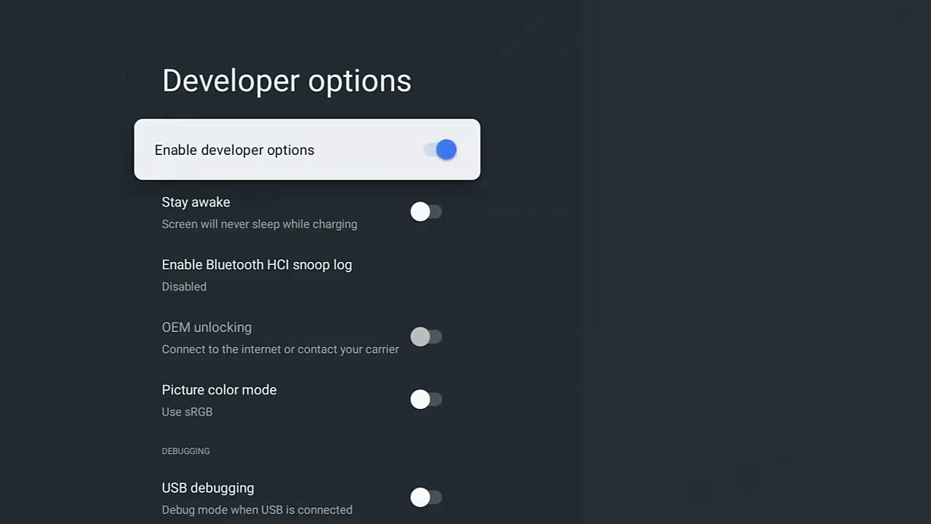
# Look through the Developer options list from Stay awake down to Force activities to be resizable.
pyautogui.press('Down')
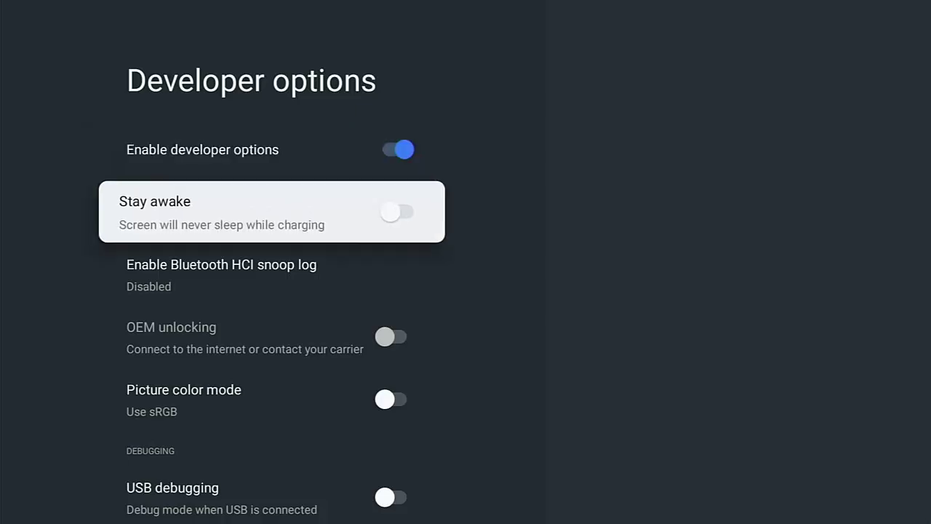
pyautogui.press('Down')
pyautogui.press('Down')
pyautogui.press('Down')
pyautogui.press('Down')
pyautogui.press('Down')
pyautogui.press('Down')
pyautogui.press('Down')
pyautogui.press('Down')
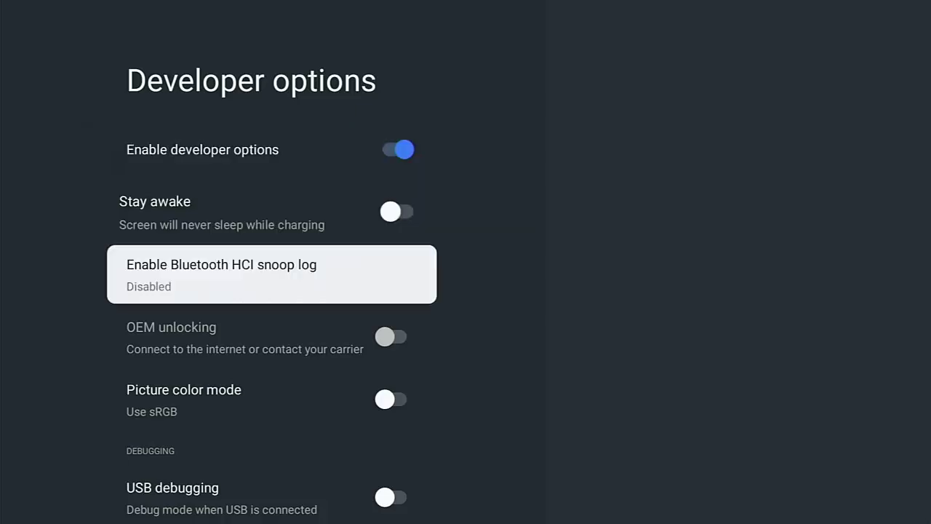
pyautogui.press('Down')
pyautogui.press('Down')
pyautogui.press('Down')
pyautogui.press('Down')
pyautogui.press('Down')
pyautogui.press('Down')
pyautogui.press('Down')
pyautogui.press('Down')
pyautogui.press('Down')
pyautogui.press('Down')
pyautogui.press('Down')
pyautogui.press('Down')
pyautogui.press('Down')
pyautogui.press('Down')
pyautogui.press('Down')
pyautogui.press('Down')
pyautogui.press('Down')
pyautogui.press('Down')
pyautogui.press('Down')
pyautogui.press('Down')
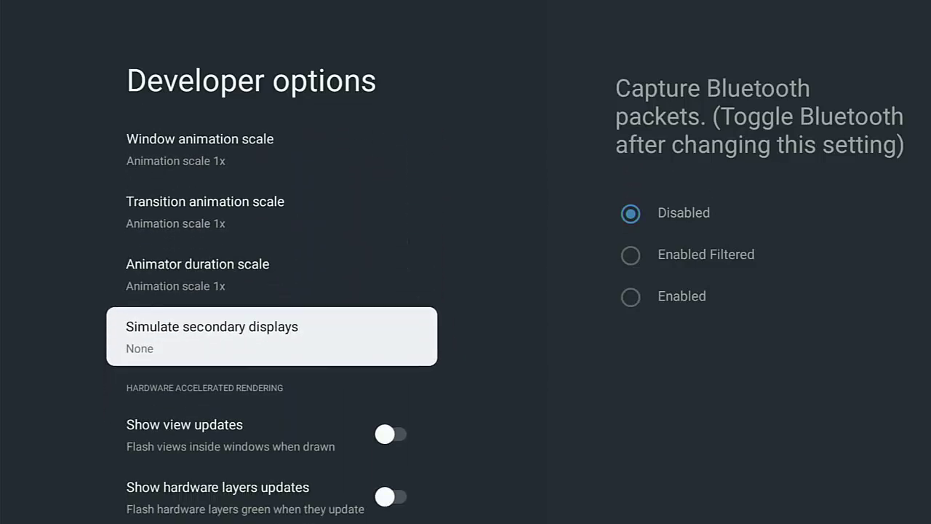
pyautogui.press('Down')
pyautogui.press('Down')
pyautogui.press('Down')
pyautogui.press('Down')
pyautogui.press('Down')
pyautogui.press('Down')
pyautogui.press('Down')
pyautogui.press('Down')
pyautogui.press('Down')
pyautogui.press('Down')
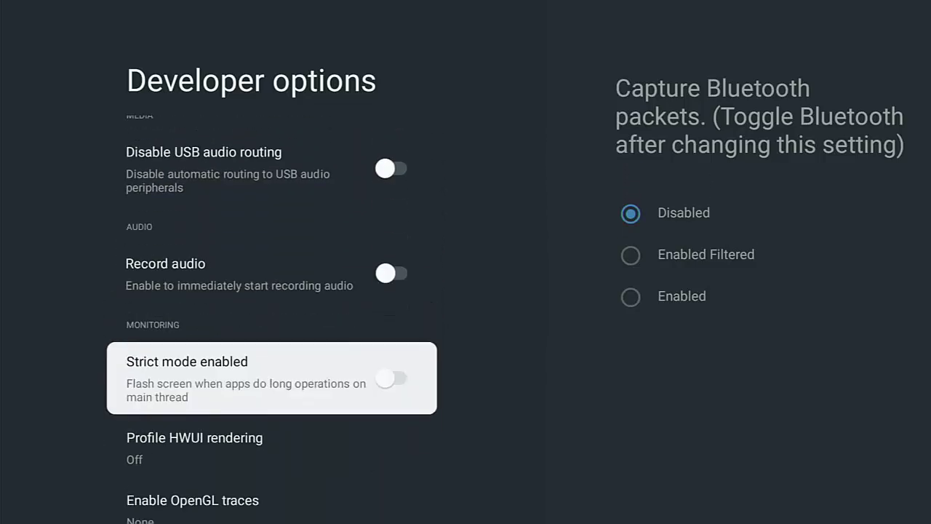
pyautogui.press('Down')
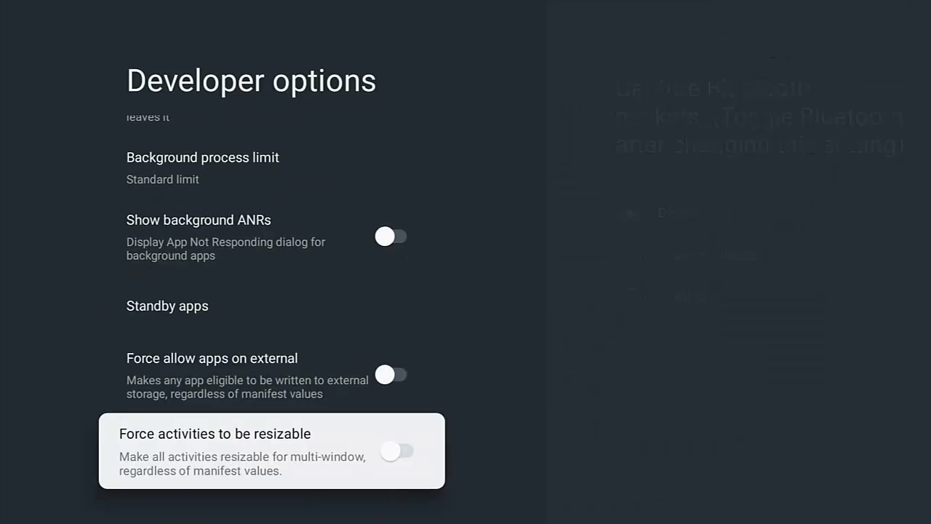
# Review the Developer options in reverse, back up to the Enable developer options switch.
pyautogui.press('Up')
pyautogui.press('Up')
pyautogui.press('Up')
pyautogui.press('Up')
pyautogui.press('Up')
pyautogui.press('Up')
pyautogui.press('Up')
pyautogui.press('Up')
pyautogui.press('Up')
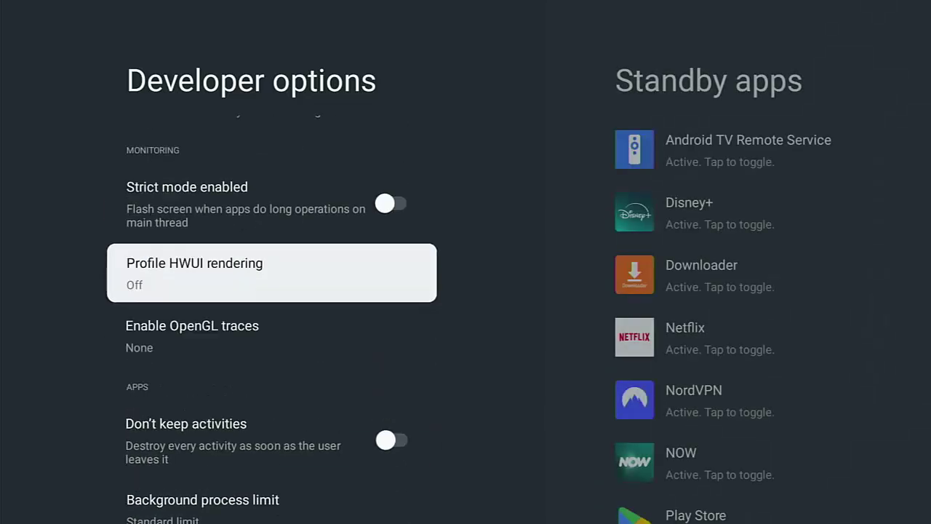
pyautogui.press('Up')
pyautogui.press('Up')
pyautogui.press('Up')
pyautogui.press('Up')
pyautogui.press('Up')
pyautogui.press('Up')
pyautogui.press('Up')
pyautogui.press('Up')
pyautogui.press('Up')
pyautogui.press('Up')
pyautogui.press('Up')
pyautogui.press('Up')
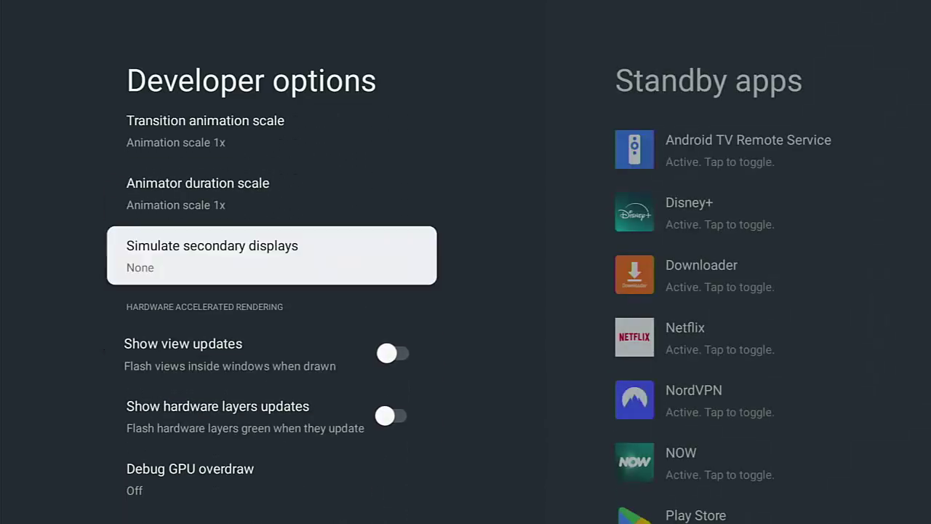
pyautogui.press('Up')
pyautogui.press('Up')
pyautogui.press('Up')
pyautogui.press('Up')
pyautogui.press('Up')
pyautogui.press('Up')
pyautogui.press('Up')
pyautogui.press('Up')
pyautogui.press('Up')
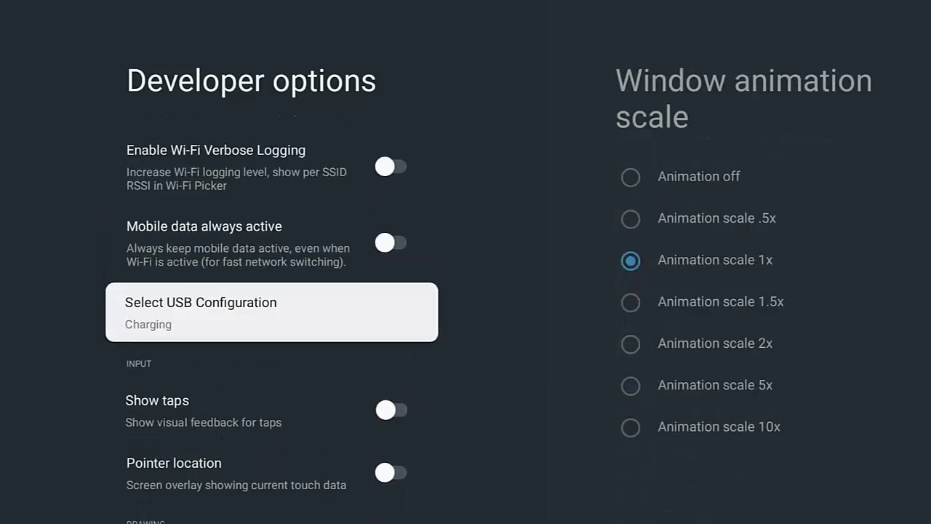
pyautogui.press('Up')
pyautogui.press('Up')
pyautogui.press('Up')
pyautogui.press('Up')
pyautogui.press('Up')
pyautogui.press('Up')
pyautogui.press('Up')
pyautogui.press('Up')
pyautogui.press('Up')
pyautogui.press('Up')
pyautogui.press('Up')
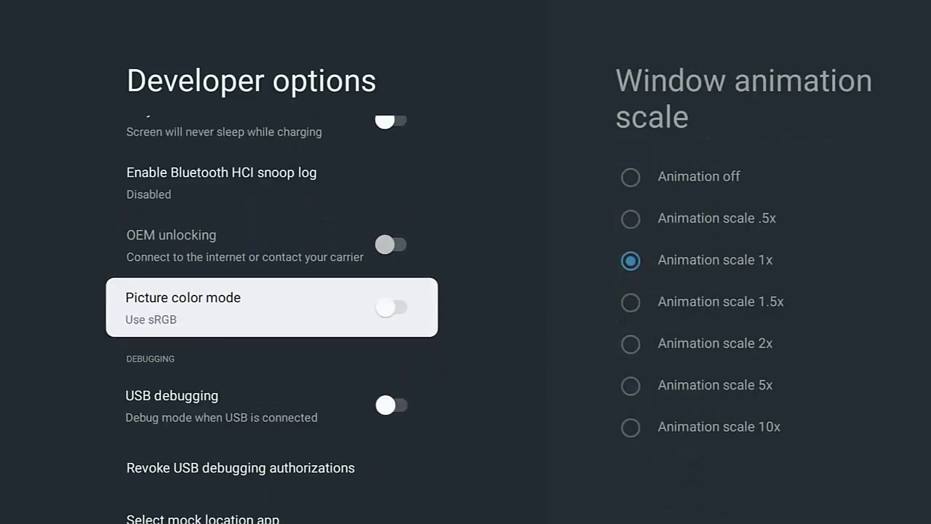
pyautogui.press('Up')
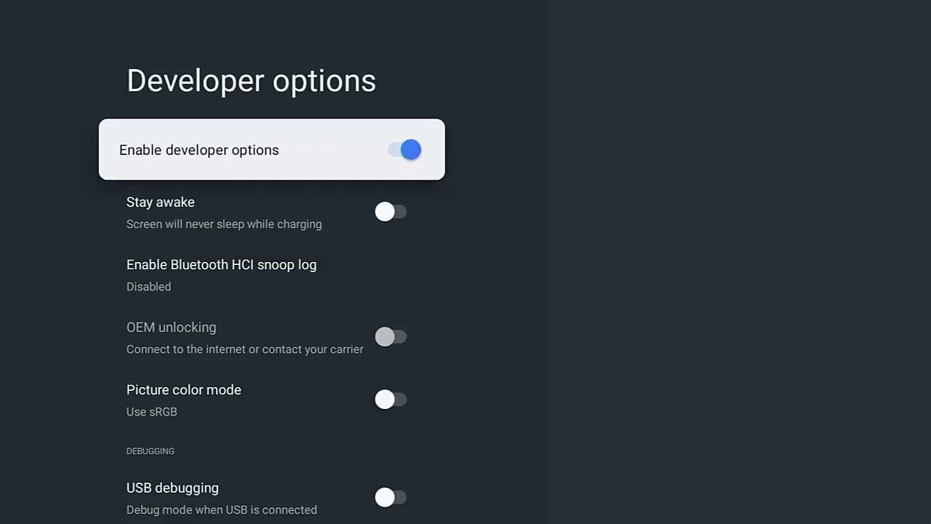
# Enable USB debugging in Developer options and allow it when asked.
pyautogui.press('Down')
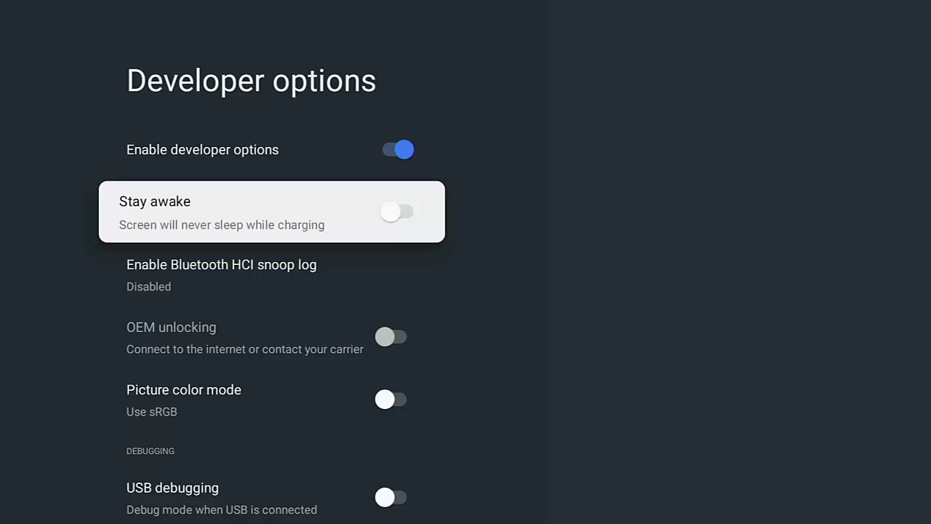
pyautogui.press('Down')
pyautogui.press('Down')
pyautogui.press('Down')
pyautogui.press('Down')
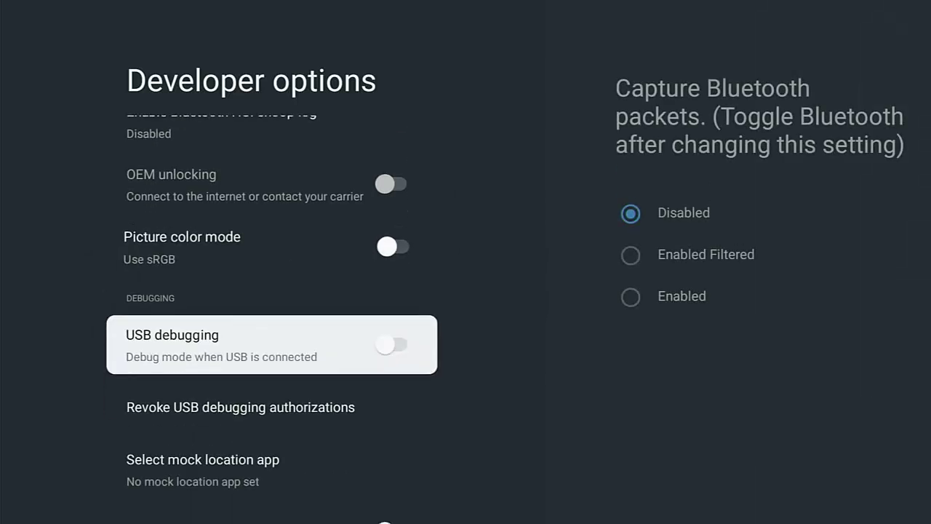
pyautogui.press('Up')
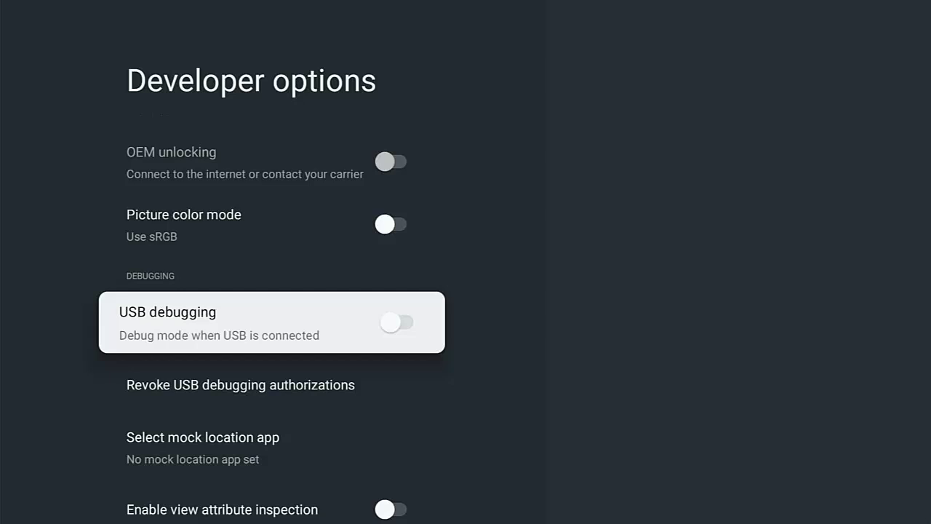
pyautogui.press('Return')
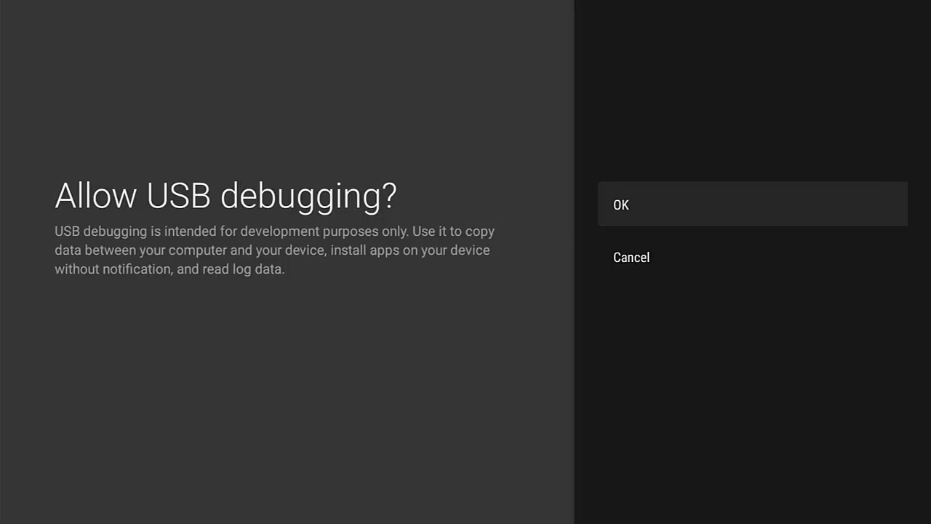
pyautogui.press('Return')
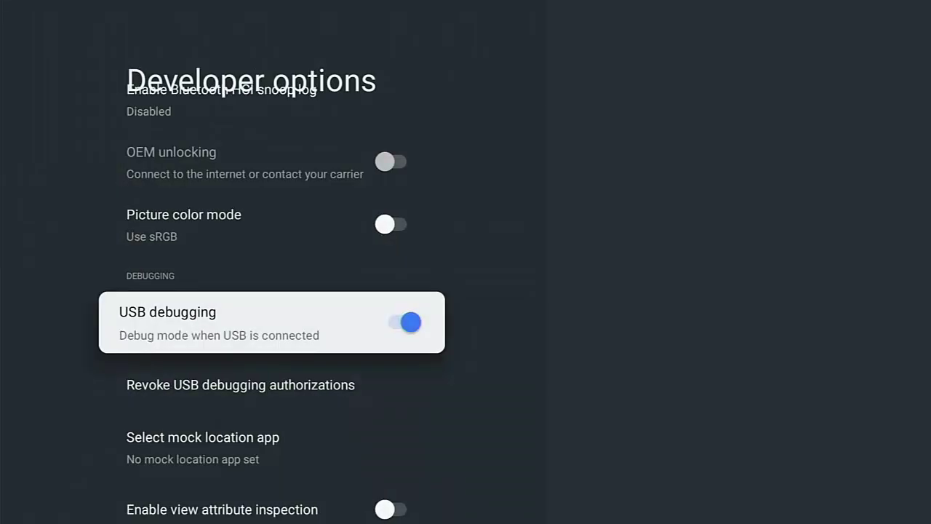
# Set the Window animation scale in the Drawing section to Animation off.
pyautogui.press('Down')
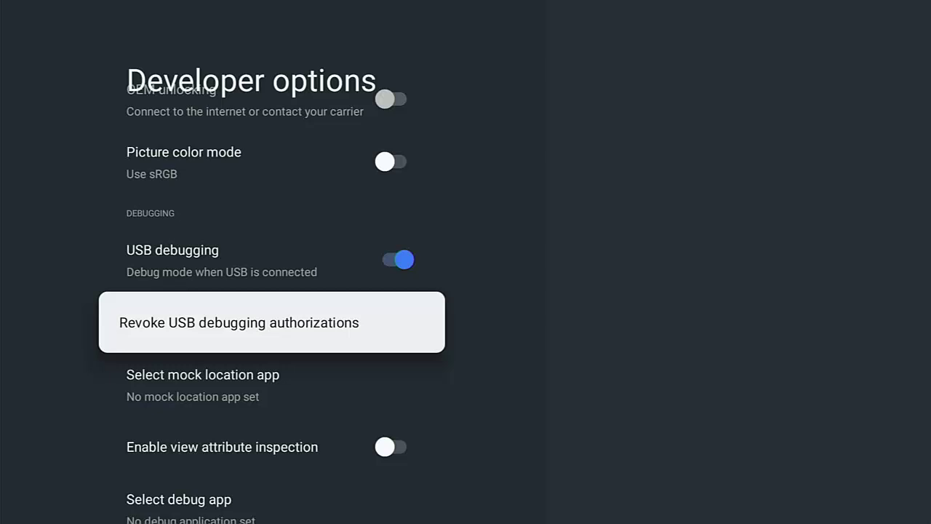
pyautogui.press('Return')
pyautogui.press('Down')
pyautogui.press('Down')
pyautogui.press('Down')
pyautogui.press('Down')
pyautogui.press('Down')
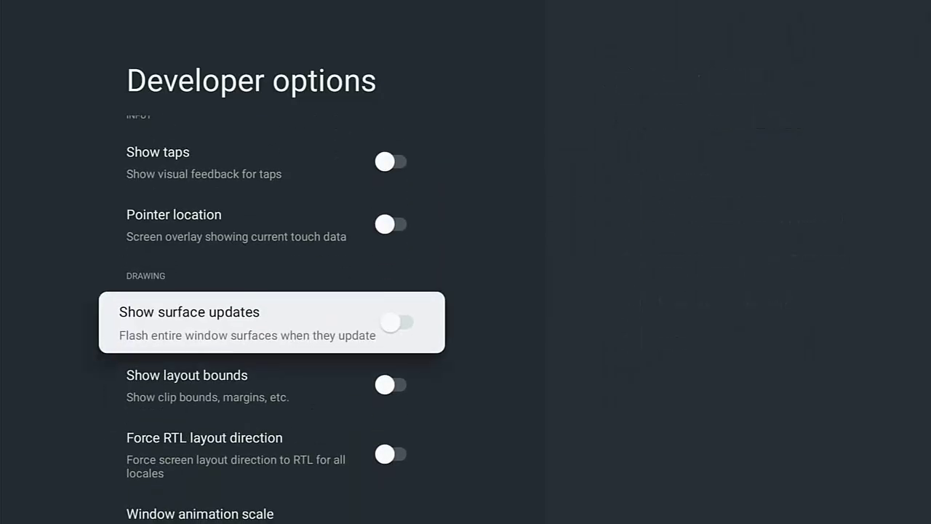
pyautogui.press('Down')
pyautogui.press('Down')
pyautogui.press('Down')
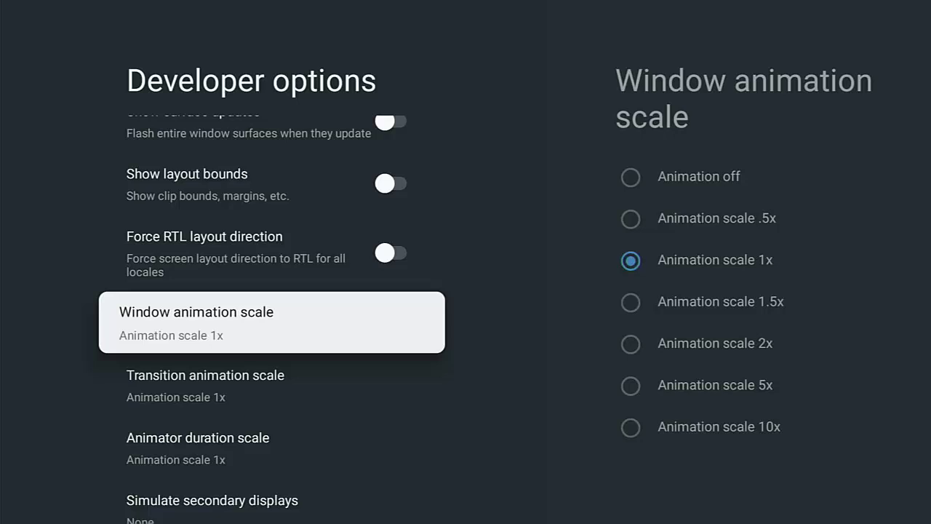
pyautogui.press('Return')
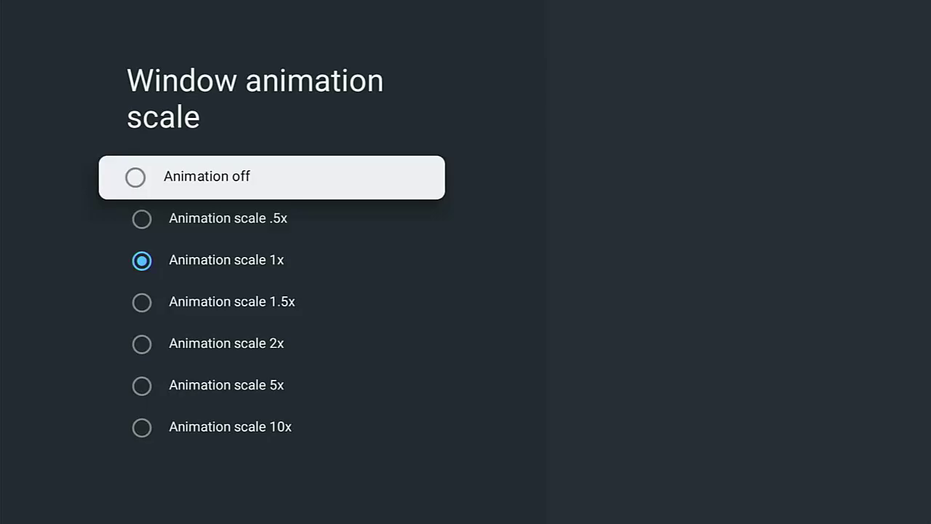
pyautogui.press('Return')
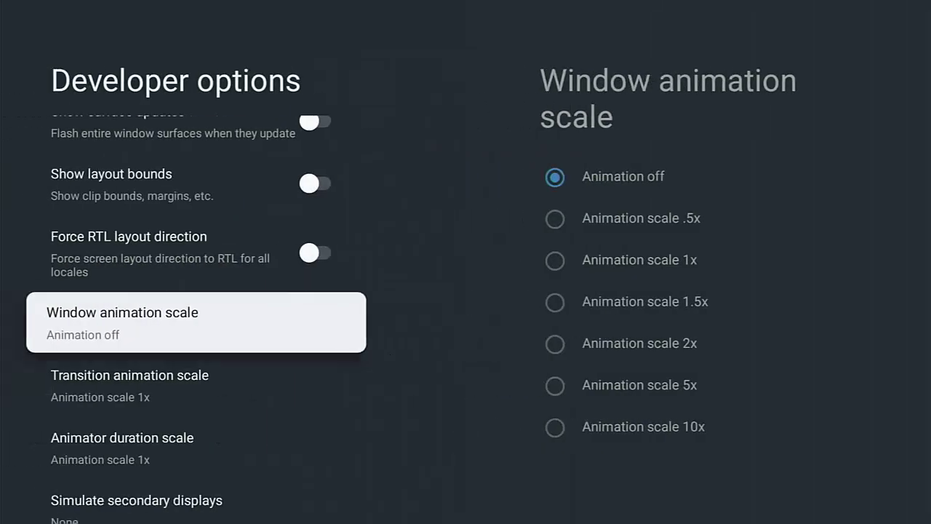
# Set the Transition animation scale and Animator duration scale to Animation off and return to the main Settings list.
pyautogui.press('Down')
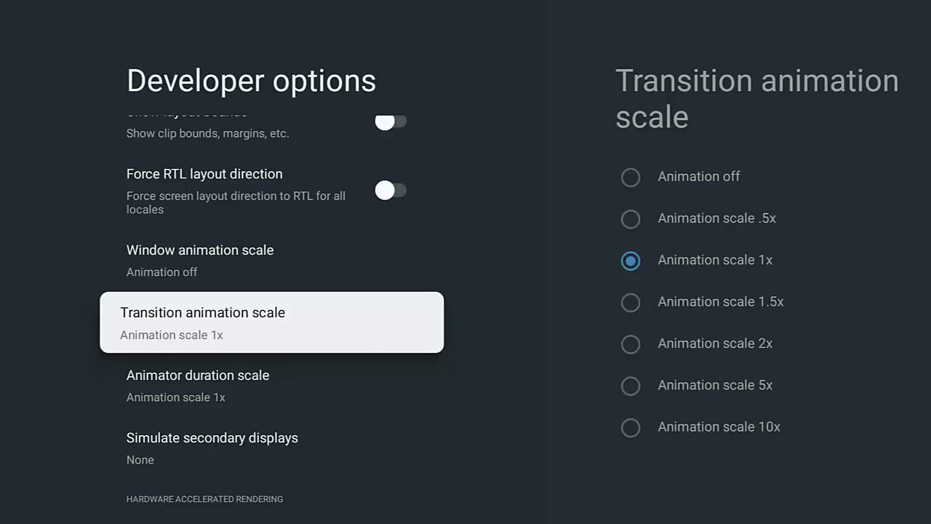
pyautogui.press('Return')
pyautogui.press('Return')
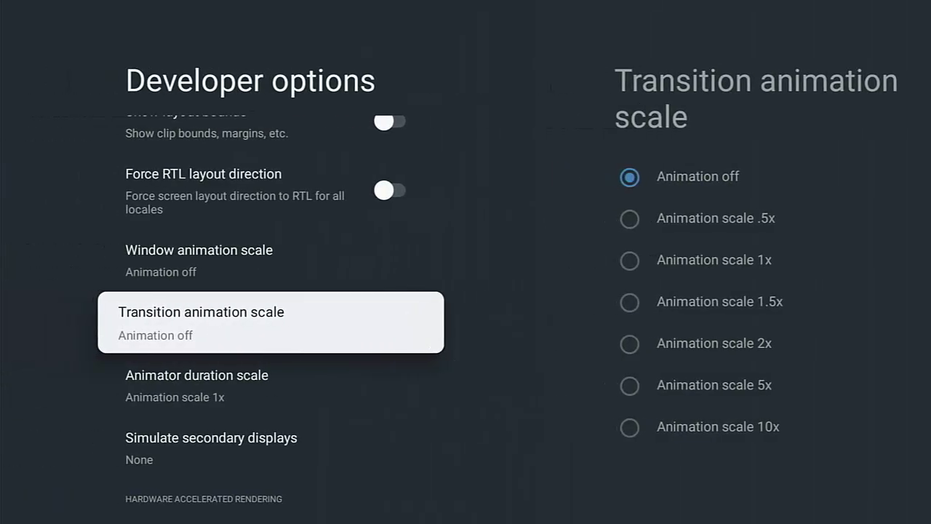
pyautogui.press('Down')
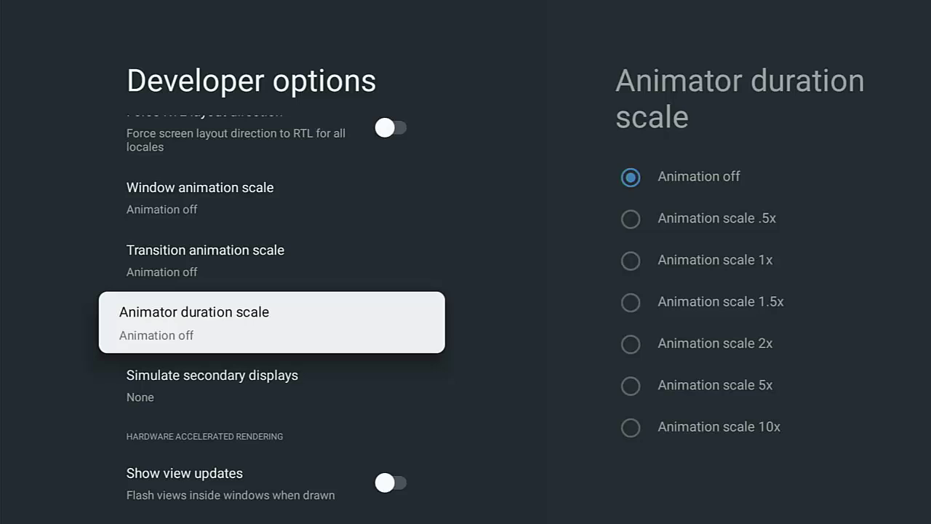
pyautogui.press('Escape')
pyautogui.press('Escape')
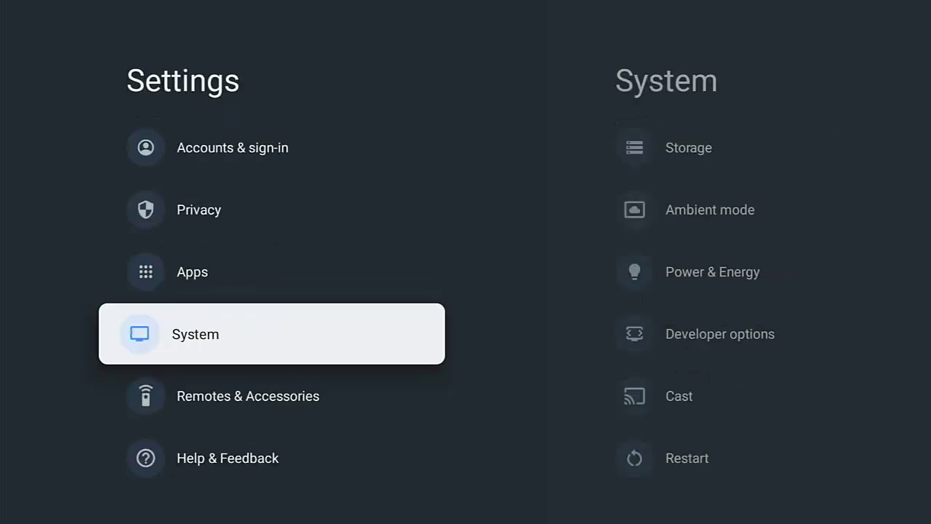
# Enter System and its Developer options, and back out to the main Settings list to check how the menus respond.
pyautogui.press('Return')
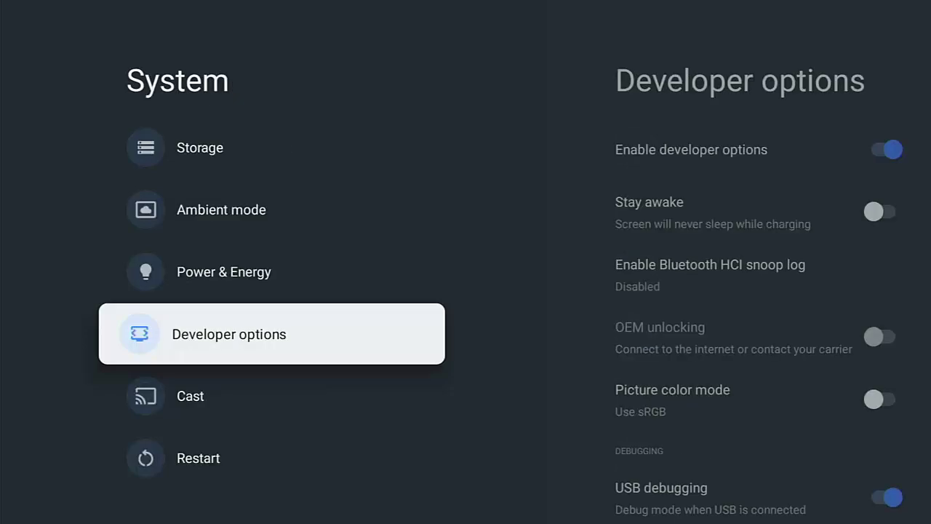
pyautogui.press('Return')
pyautogui.press('Escape')
pyautogui.press('Escape')
# Reopen Developer options under System and set the Window animation scale in the Drawing section to Animation scale 1x.
pyautogui.press('Return')
pyautogui.press('Return')
pyautogui.press('Down')
pyautogui.press('Down')
pyautogui.press('Down')
pyautogui.press('Down')
pyautogui.press('Down')
pyautogui.press('Down')
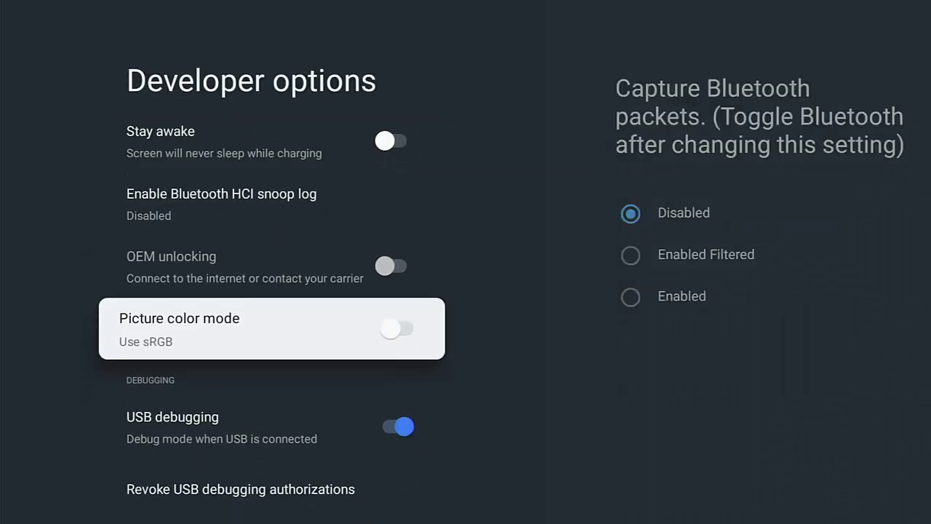
pyautogui.press('Down')
pyautogui.press('Down')
pyautogui.press('Down')
pyautogui.press('Down')
pyautogui.press('Down')
pyautogui.press('Down')
pyautogui.press('Down')
pyautogui.press('Down')
pyautogui.press('Down')
pyautogui.press('Down')
pyautogui.press('Down')
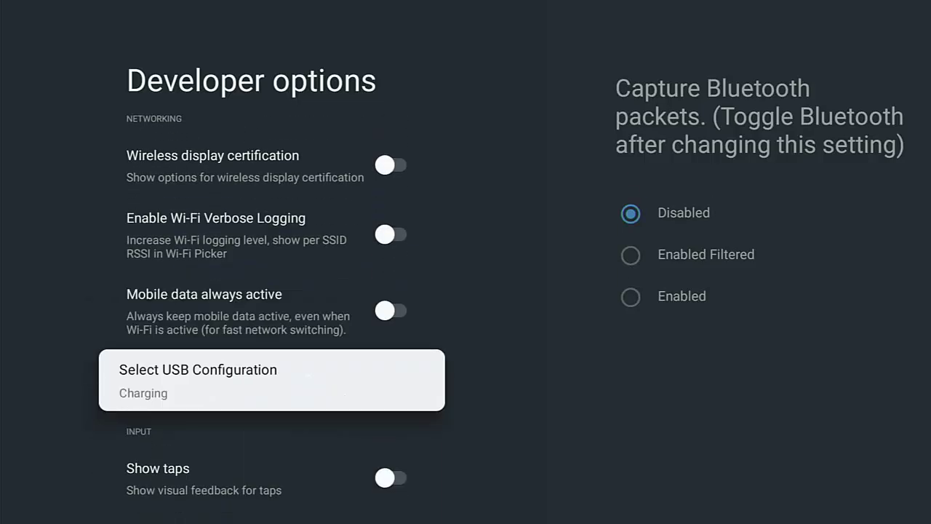
pyautogui.press('Down')
pyautogui.press('Down')
pyautogui.press('Down')
pyautogui.press('Down')
pyautogui.press('Down')
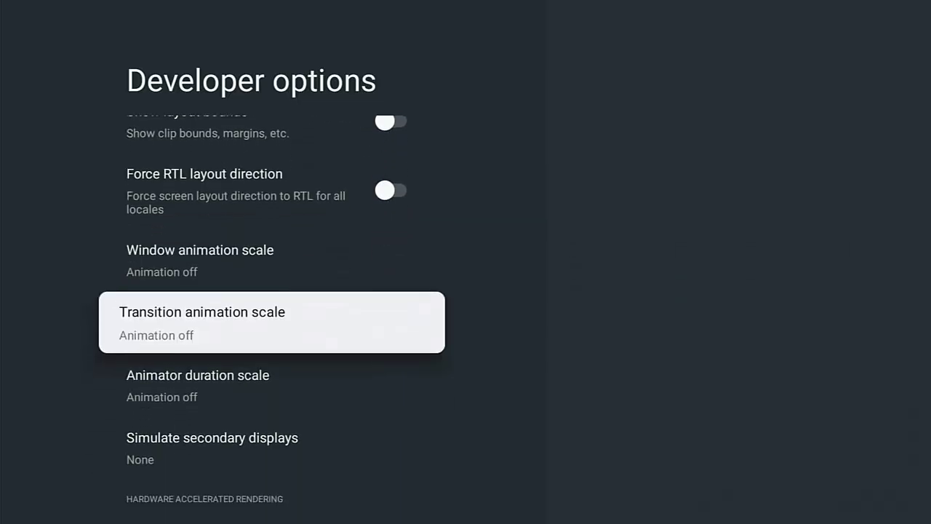
pyautogui.press('Up')
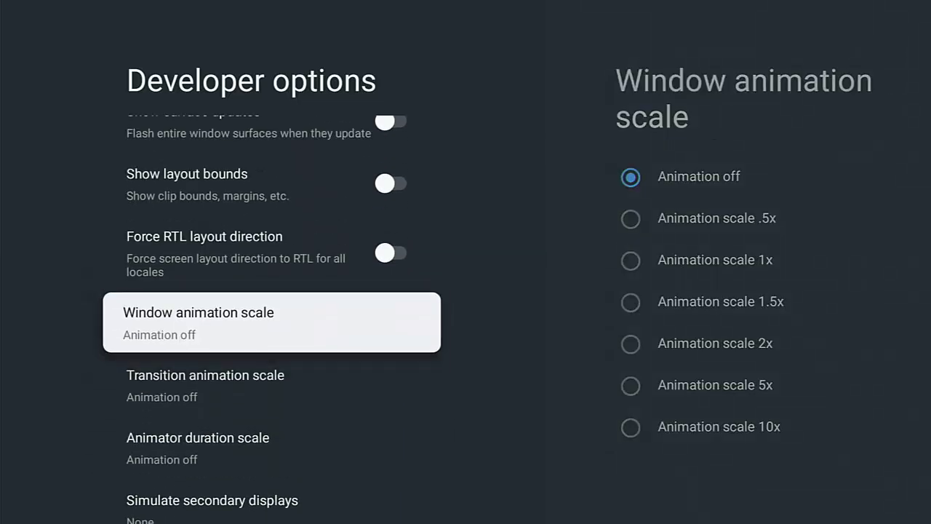
pyautogui.press('Return')
pyautogui.press('Down')
pyautogui.press('Down')
pyautogui.press('Return')
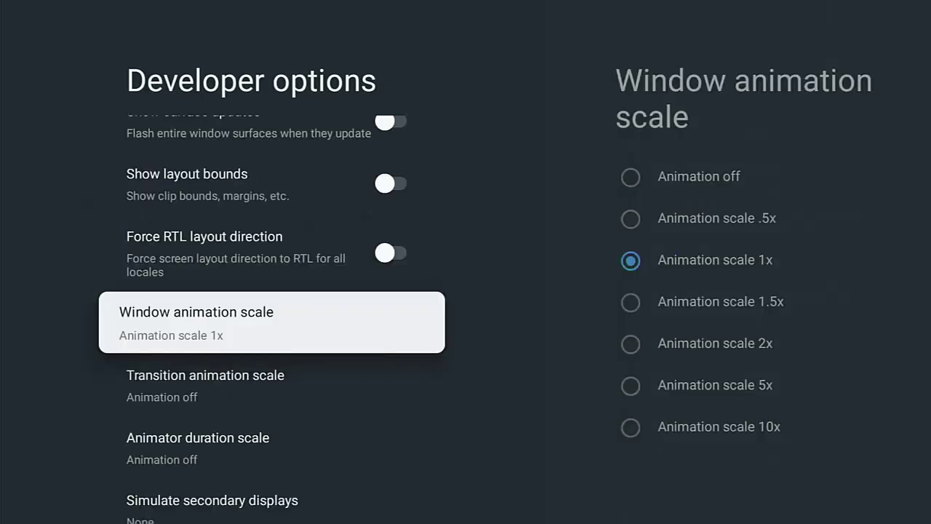
# Set the Transition animation scale to Animation scale 1x.
pyautogui.press('Down')
pyautogui.press('Return')
pyautogui.press('Down')
pyautogui.press('Down')
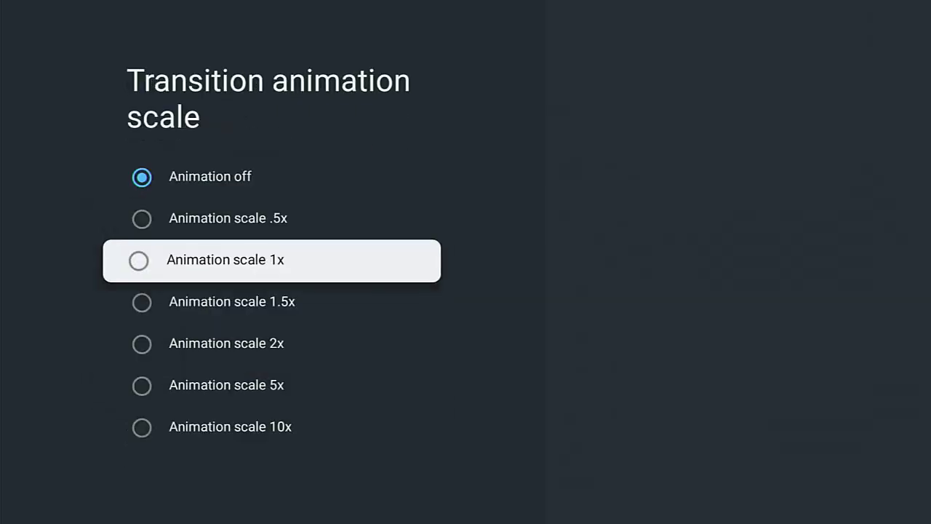
pyautogui.press('Return')
# Set the Animator duration scale to Animation scale 1x.
pyautogui.press('Down')
pyautogui.press('Down')
pyautogui.press('Up')
pyautogui.press('Return')
pyautogui.press('Down')
pyautogui.press('Down')
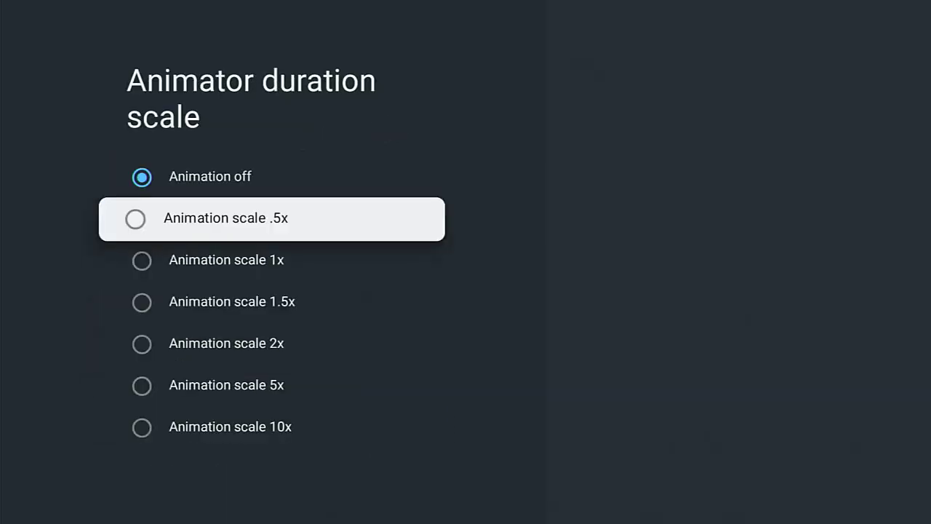
pyautogui.press('Return')
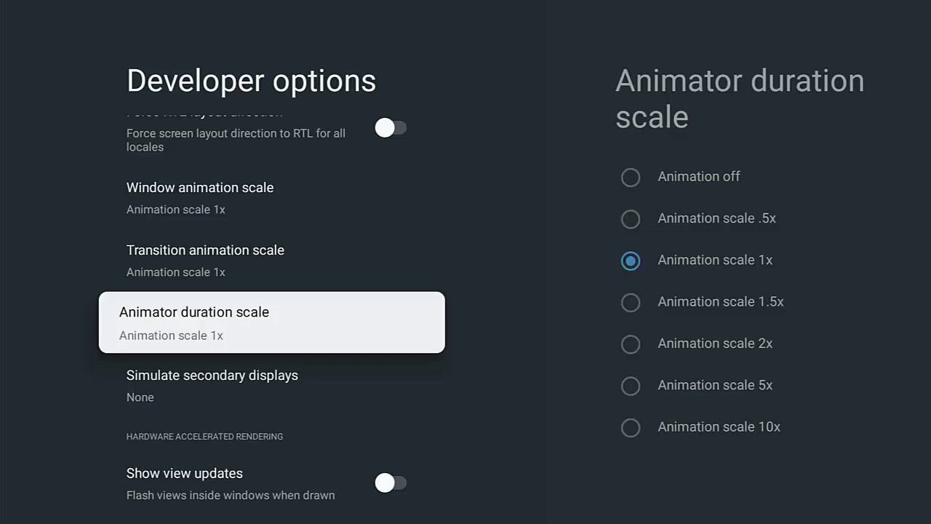
# Turn on Force allow apps on external in the Apps section of Developer options.
pyautogui.press('Down')
pyautogui.press('Down')
pyautogui.press('Down')
pyautogui.press('Down')
pyautogui.press('Down')
pyautogui.press('Down')
pyautogui.press('Down')
pyautogui.press('Down')
pyautogui.press('Down')
pyautogui.press('Down')
pyautogui.press('Down')
pyautogui.press('Down')
pyautogui.press('Down')
pyautogui.press('Down')
pyautogui.press('Down')
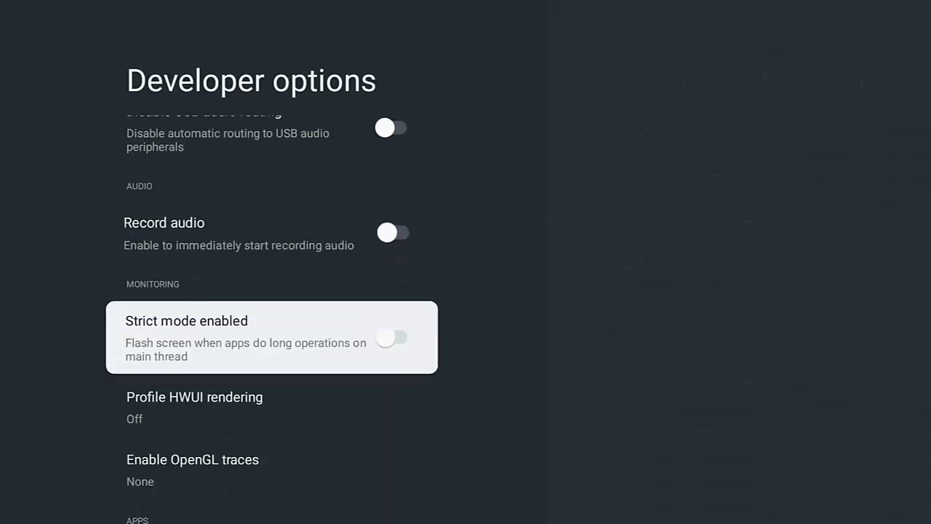
pyautogui.press('Down')
pyautogui.press('Down')
pyautogui.press('Down')
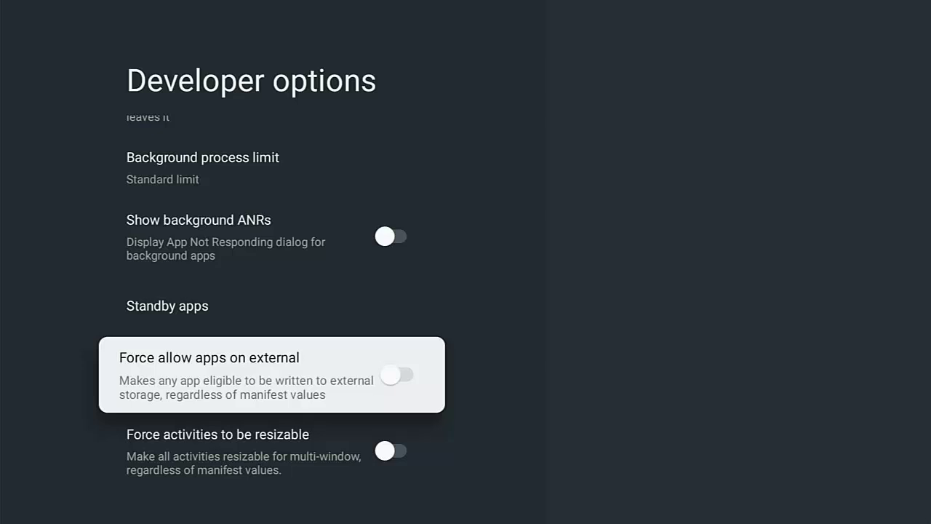
pyautogui.press('Return')
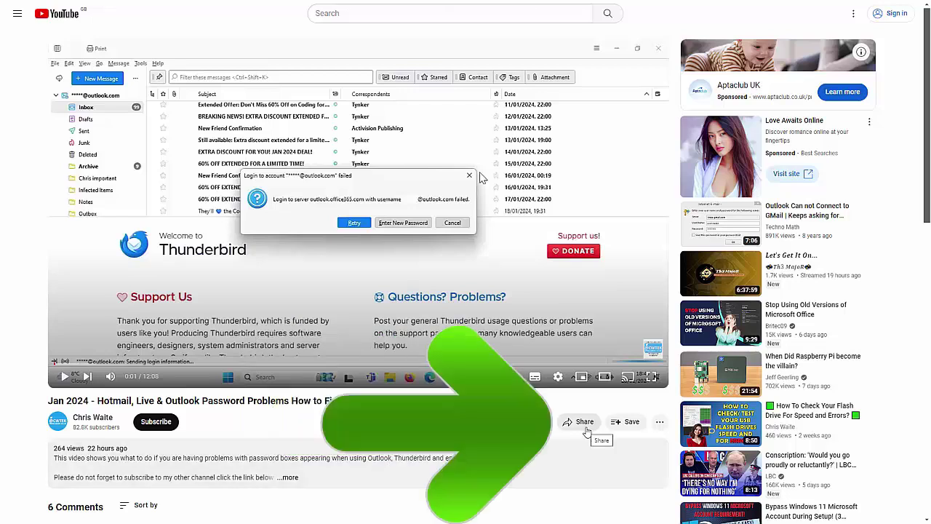
pyautogui.click(585, 422)
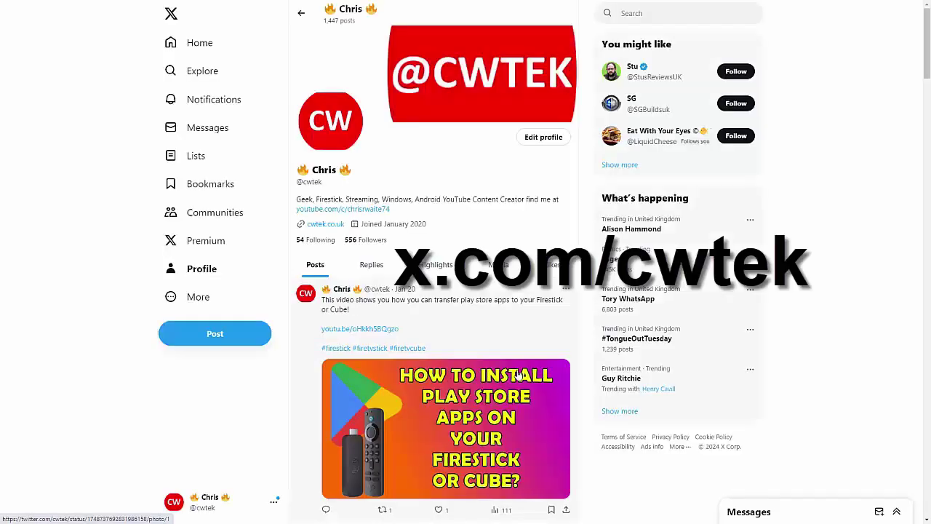
pyautogui.scroll(-8, 519, 375)
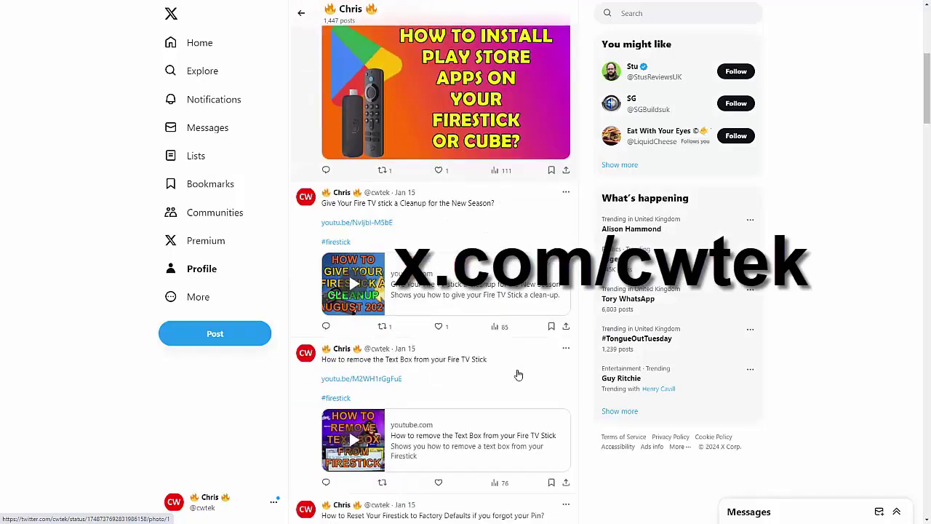
pyautogui.scroll(-8, 519, 374)
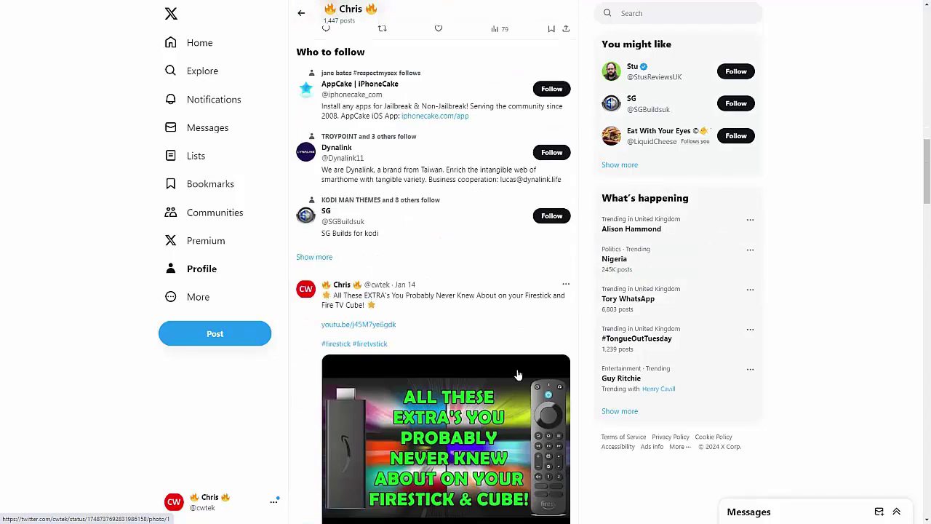